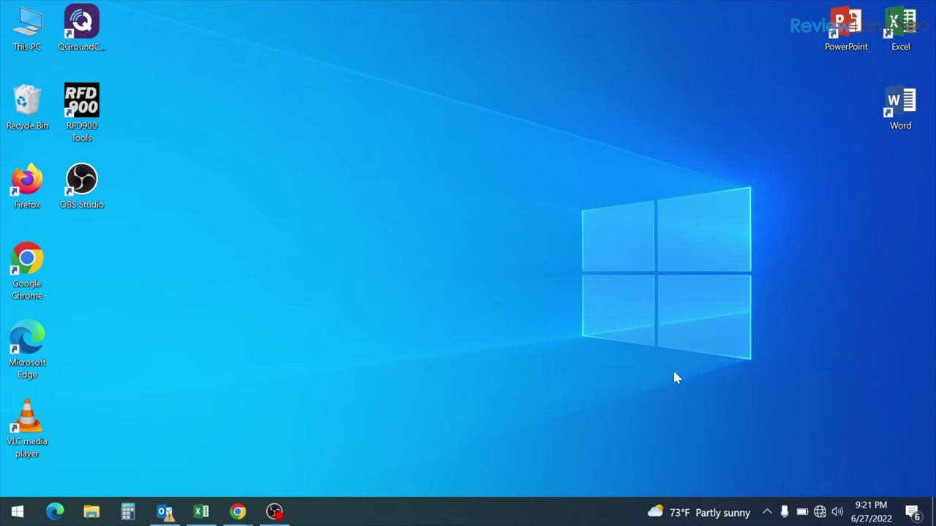
Step: Join the TP-Link_1314_5G Wi-Fi network using its security key, then dismiss the network list
click(766, 512)
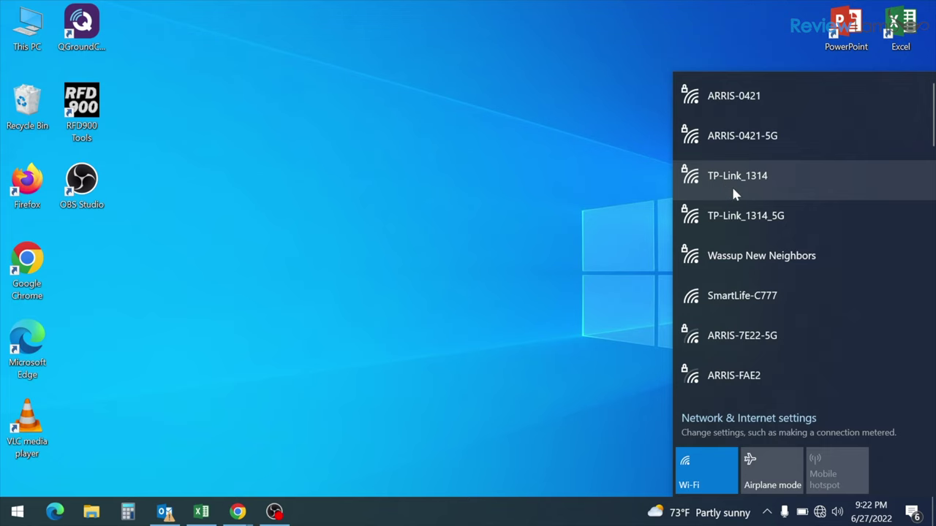
click(738, 215)
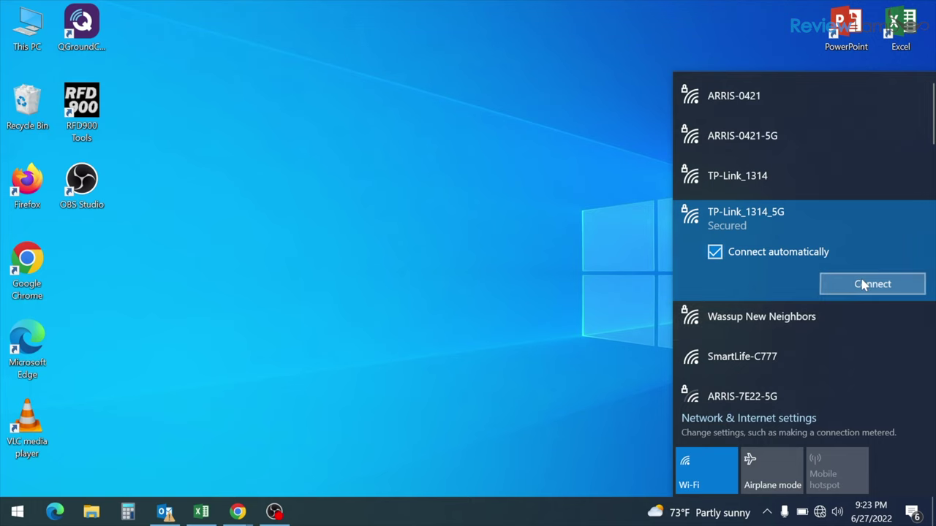
click(863, 285)
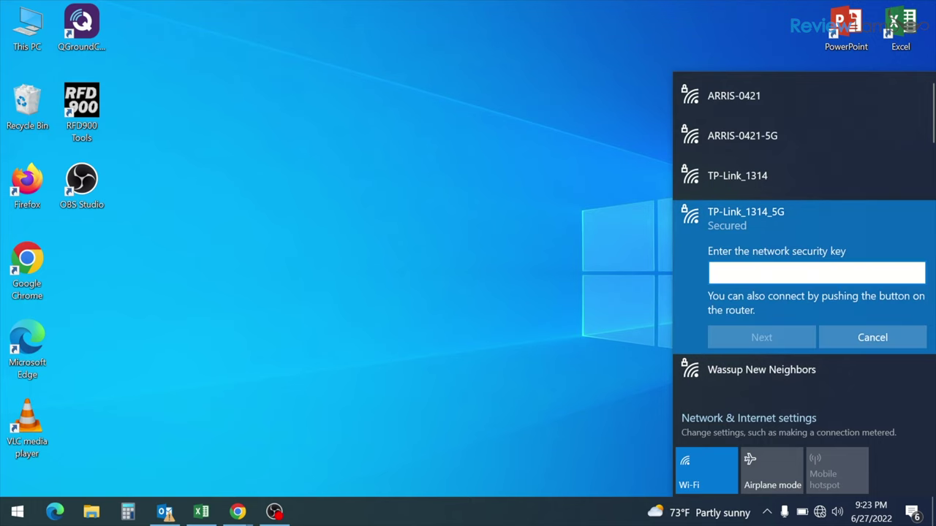
key(ctrl+v)
click(781, 342)
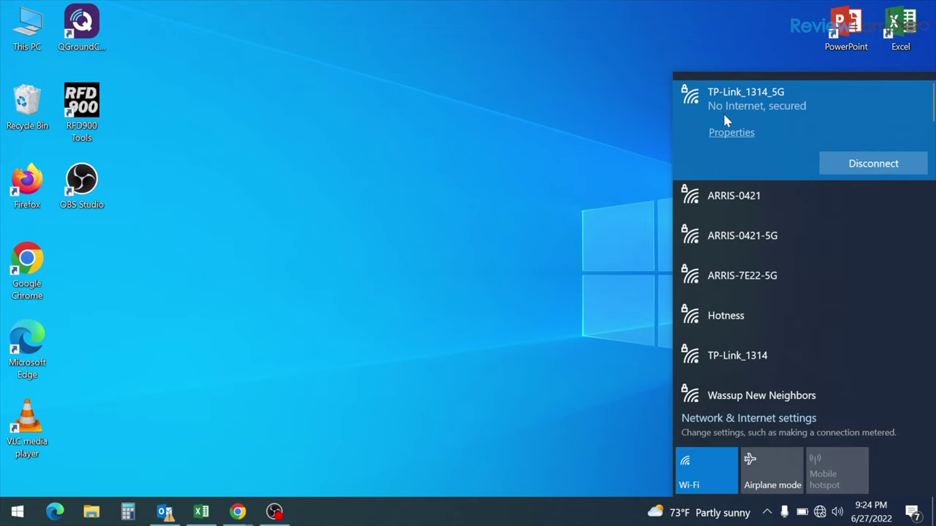
click(543, 143)
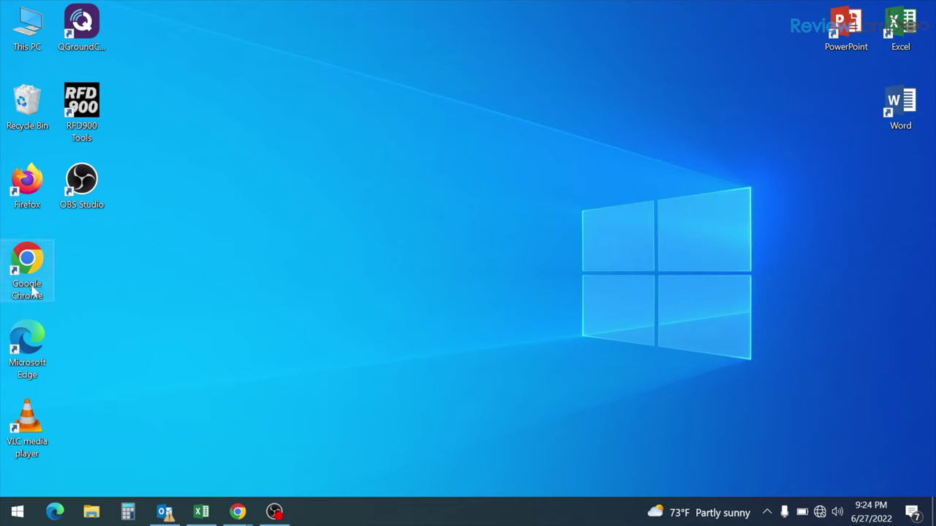
click(238, 512)
Step: Load tplinkwifi.net in Chrome to reach the router's create-administrator-password page
text(t)
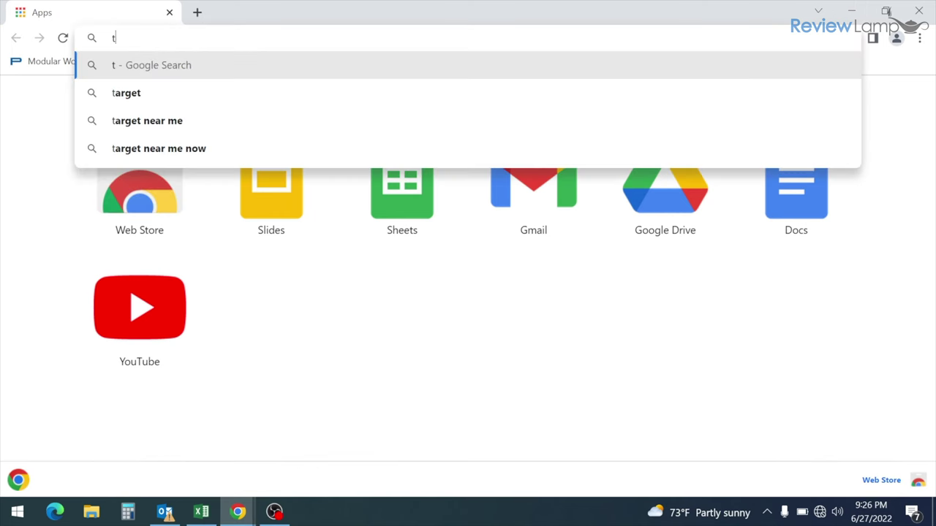
text(plink)
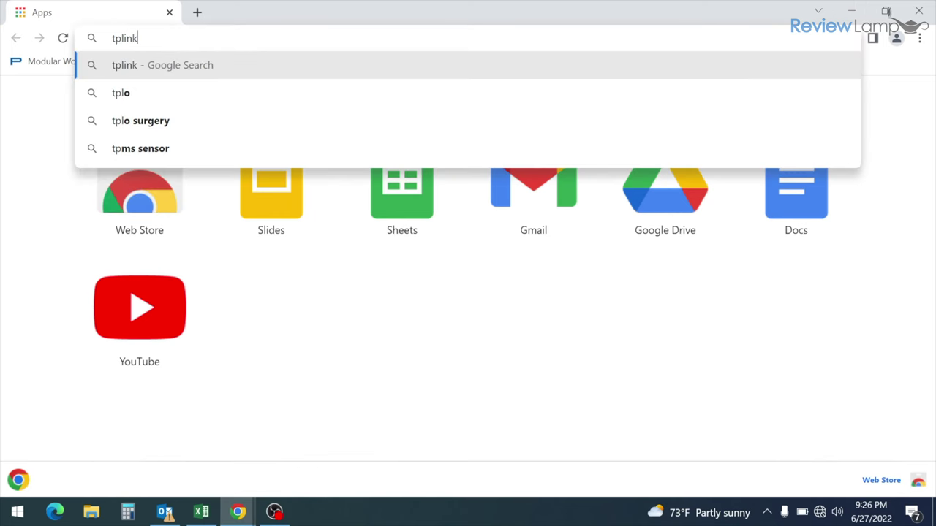
text(wifi)
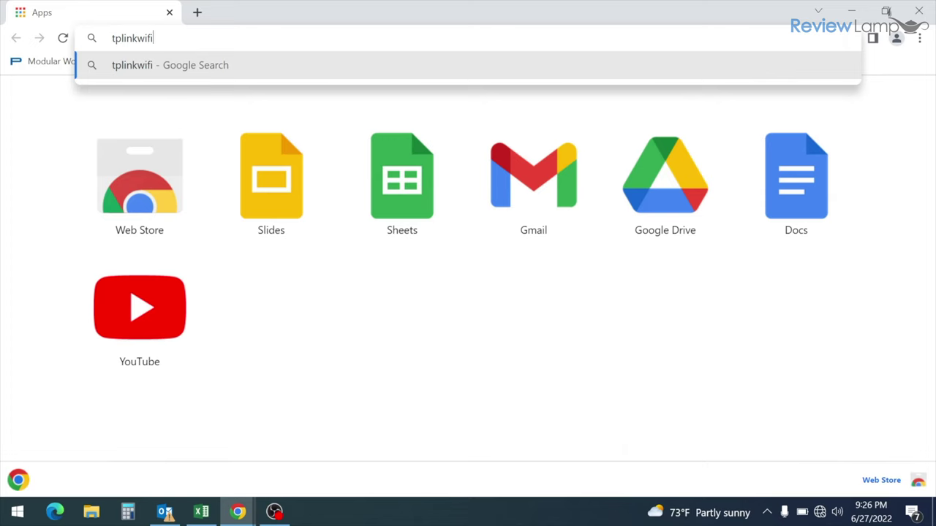
text(.net)
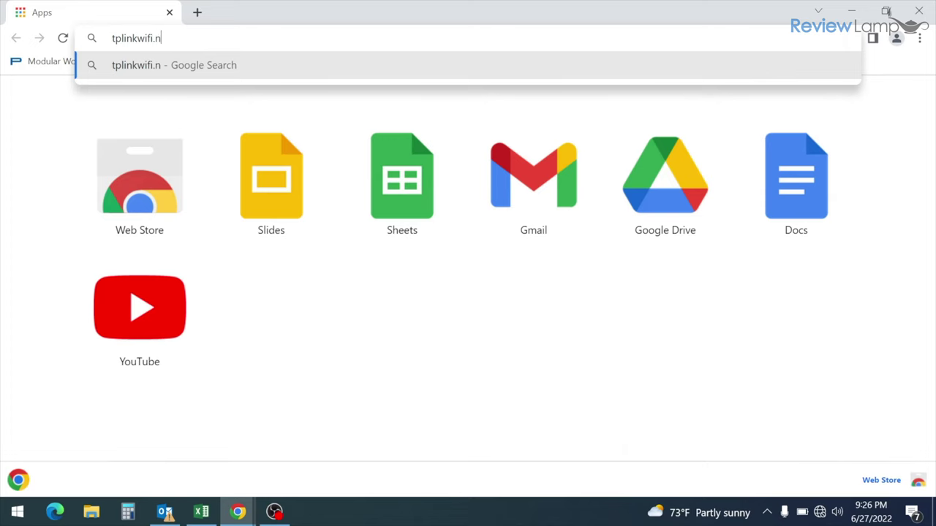
key(Return)
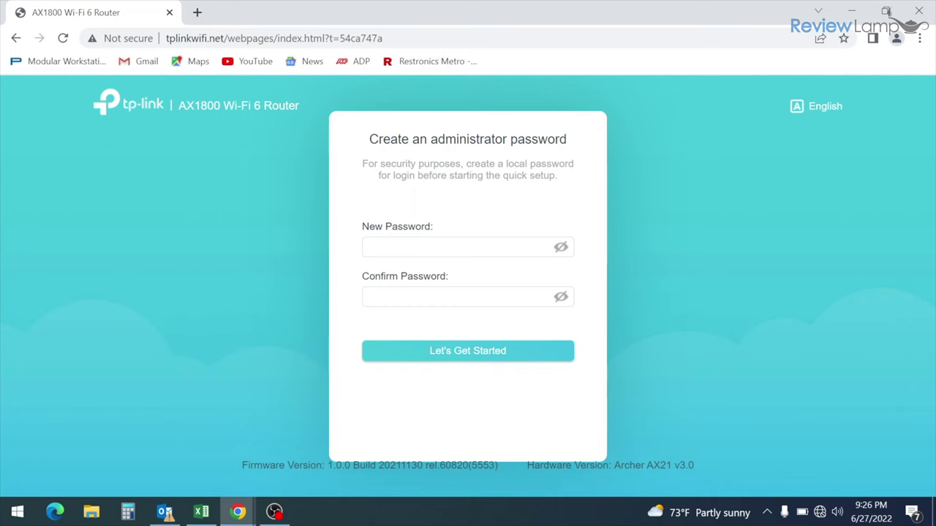
click(453, 247)
Step: Enter and confirm a new router administrator password, then start the quick setup
click(437, 248)
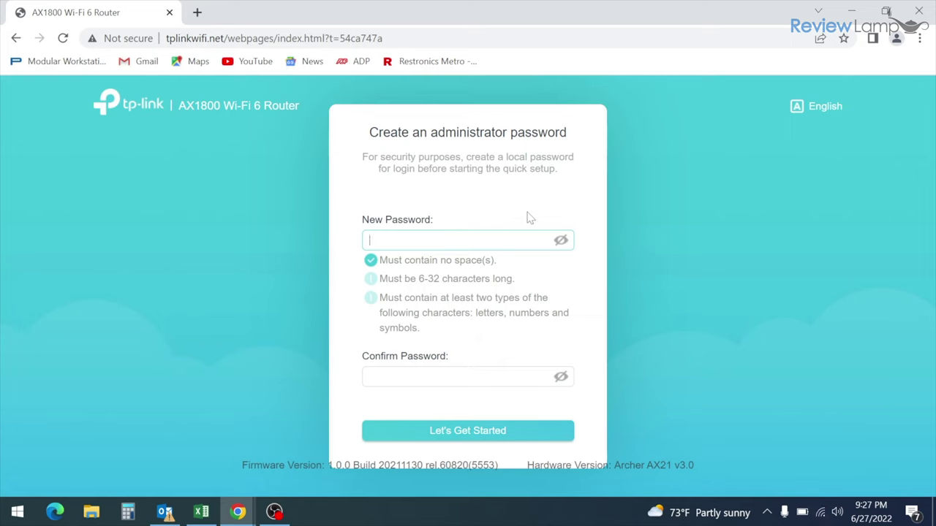
key(ctrl+v)
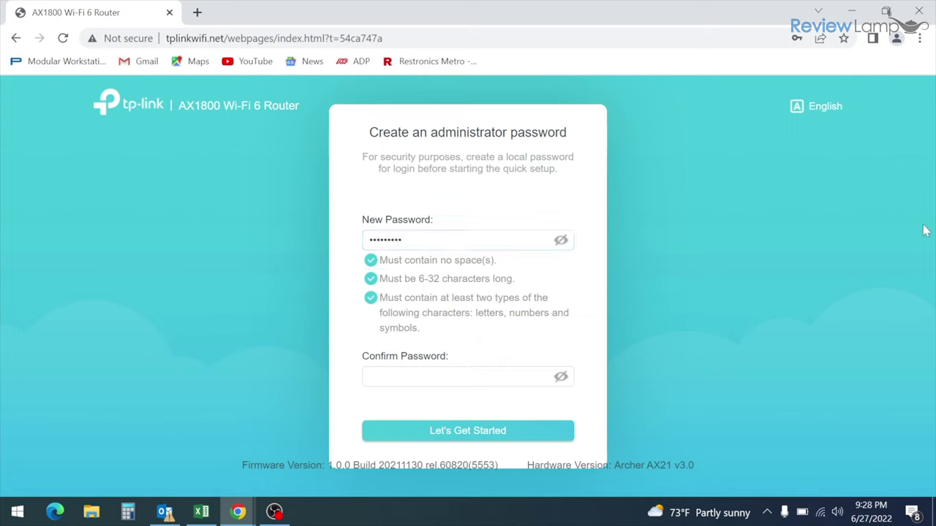
text(•)
click(487, 379)
text(•••••••••)
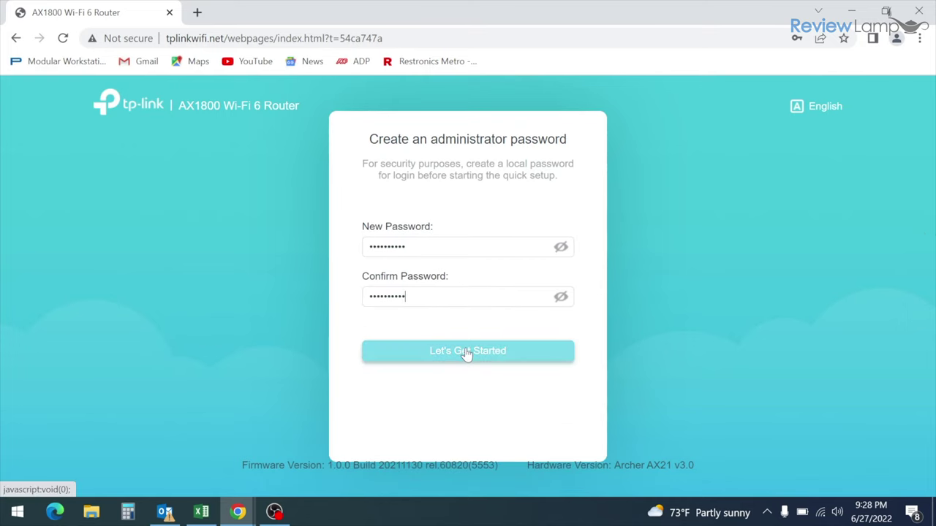
click(468, 351)
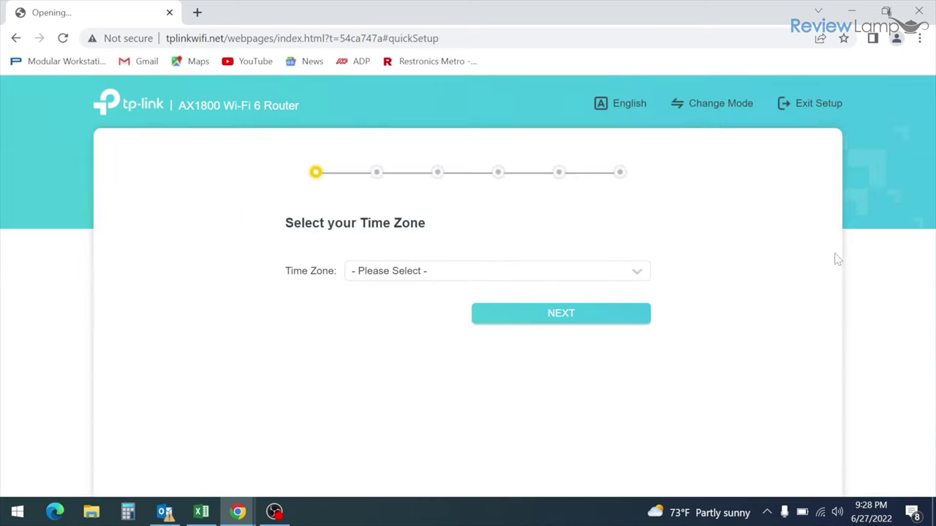
Step: Set the time zone to (UTC-05:00) Eastern Time (US & Canada)
click(601, 276)
scroll(549, 307, down, 6)
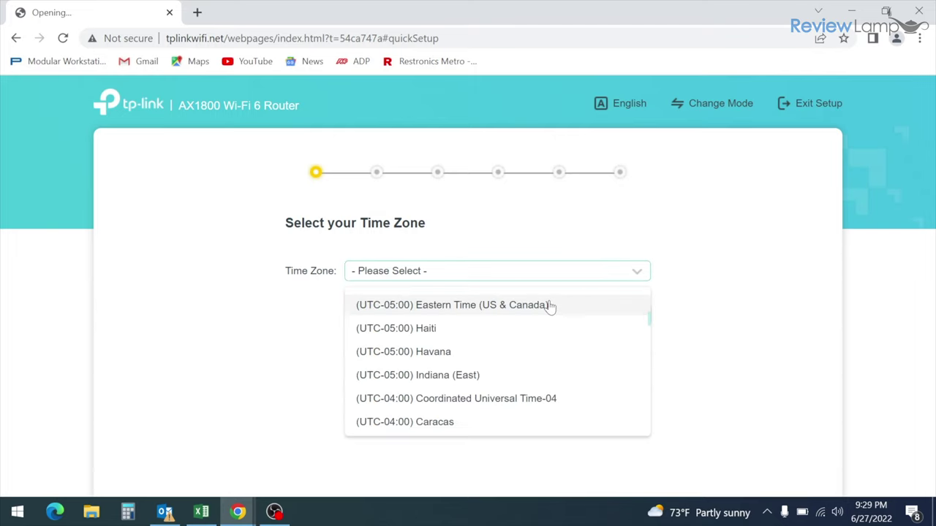
click(550, 306)
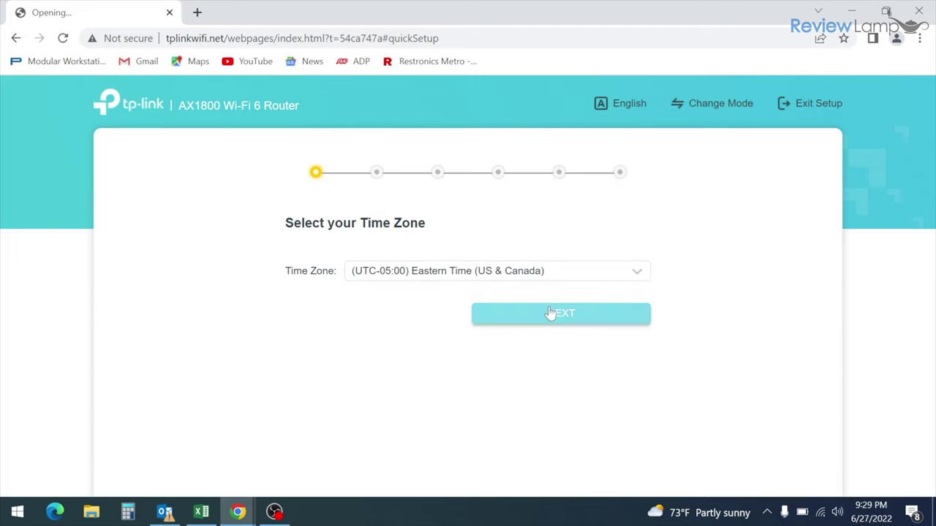
click(550, 314)
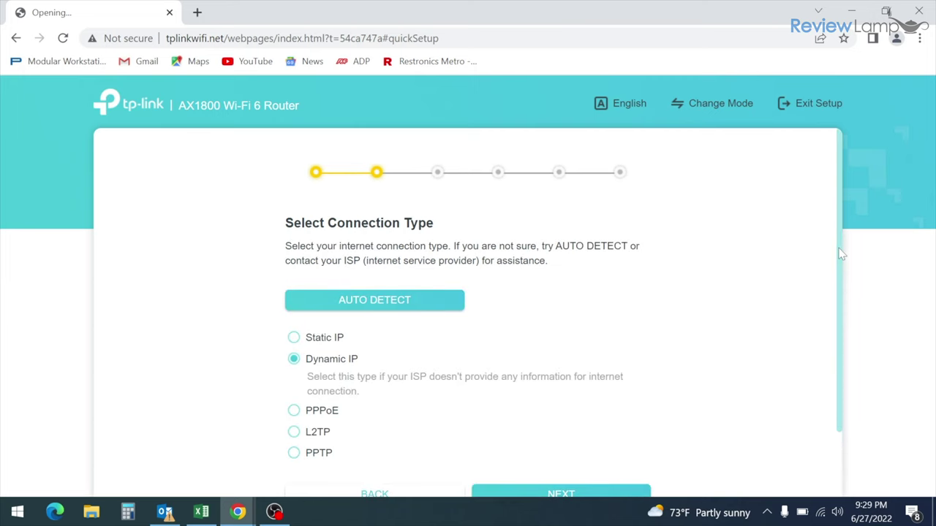
Step: Keep Dynamic IP as the connection type with the default MAC address
drag(841, 254, 840, 309)
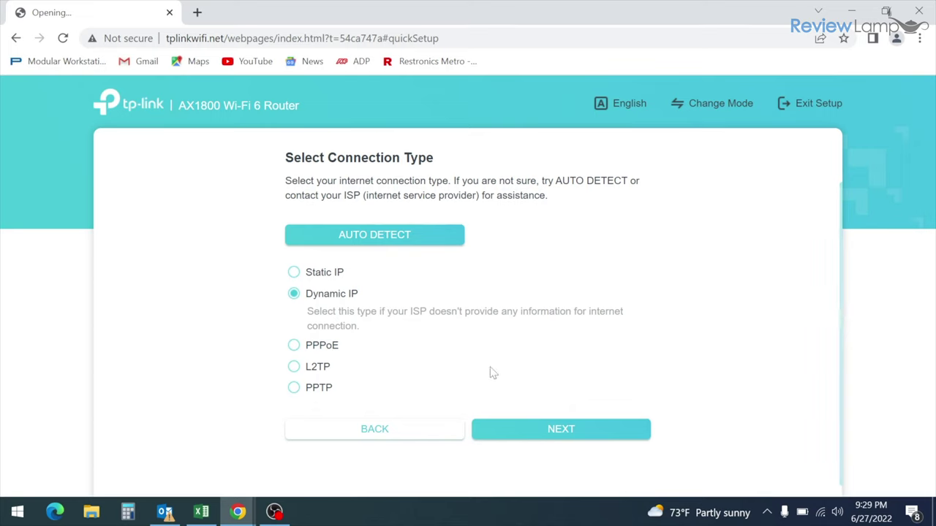
click(551, 431)
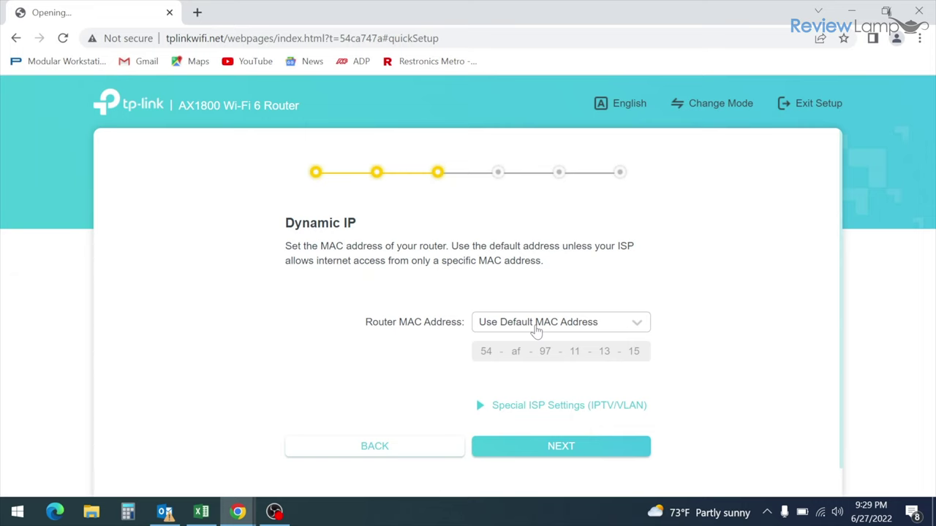
click(545, 445)
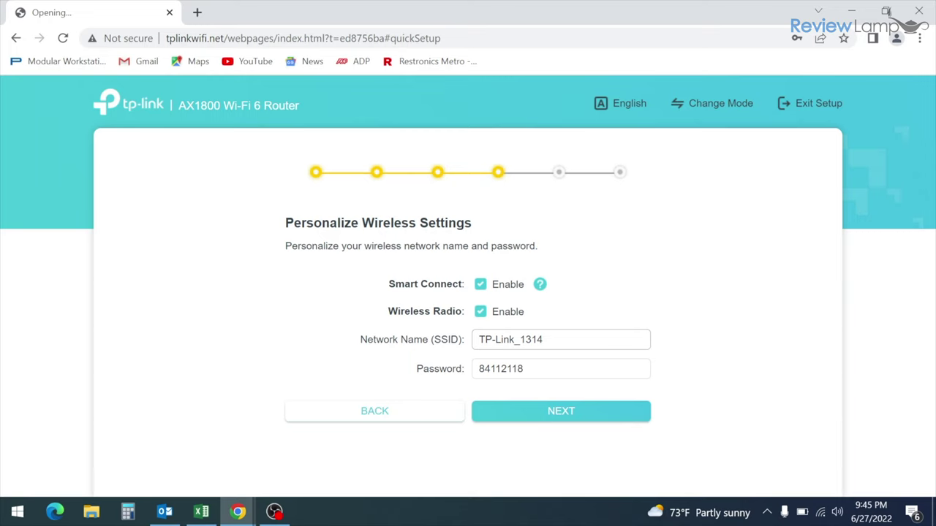
Step: Replace the SSID TP-Link_1314 with Vortex and save the wireless settings
triple_click(512, 340)
text(Vortex)
click(553, 412)
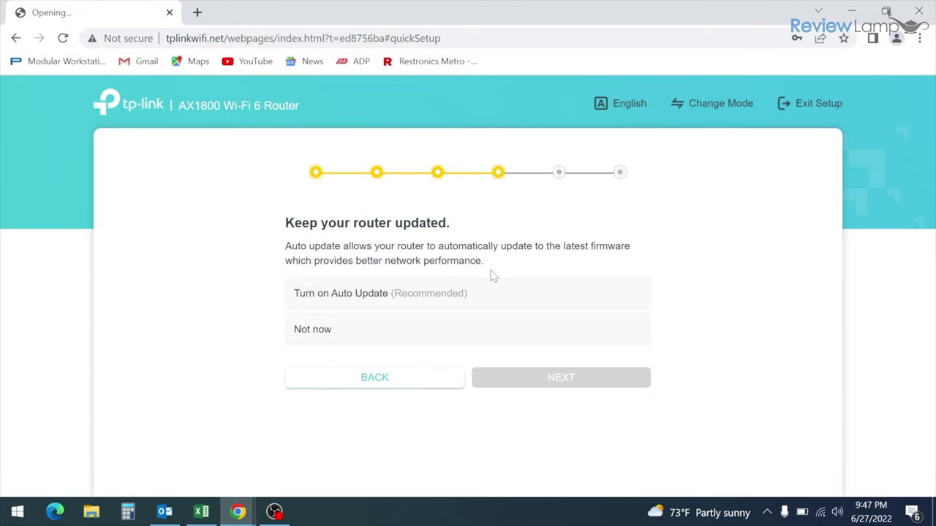
Step: Decline Auto Update and apply the quick setup settings to reach the Success page
click(354, 338)
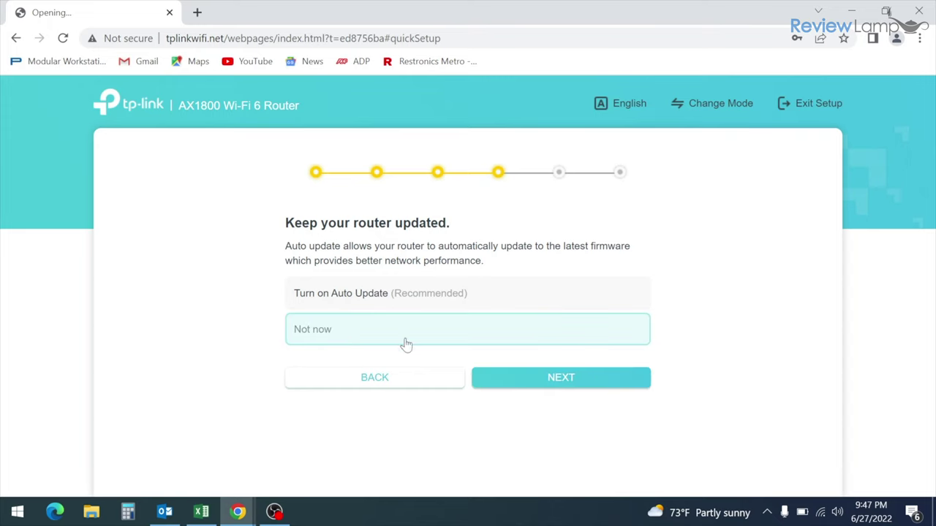
click(525, 377)
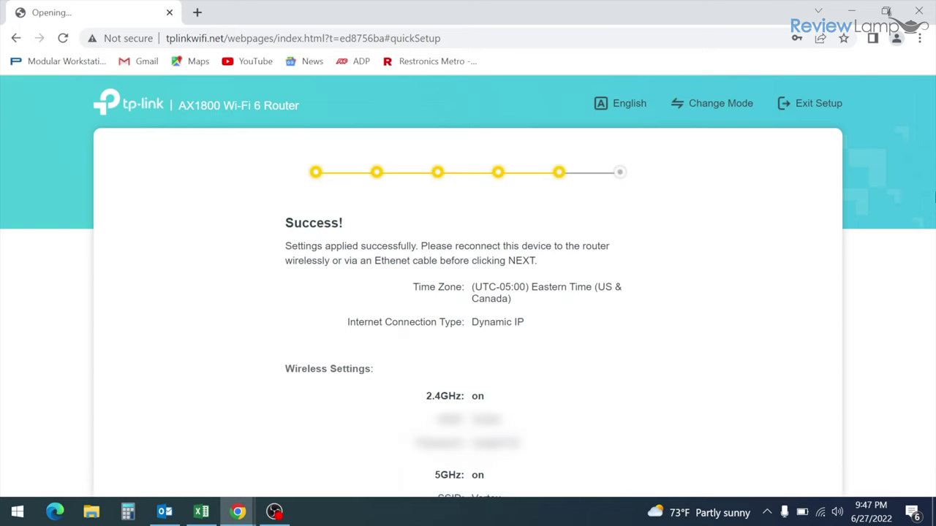
click(819, 511)
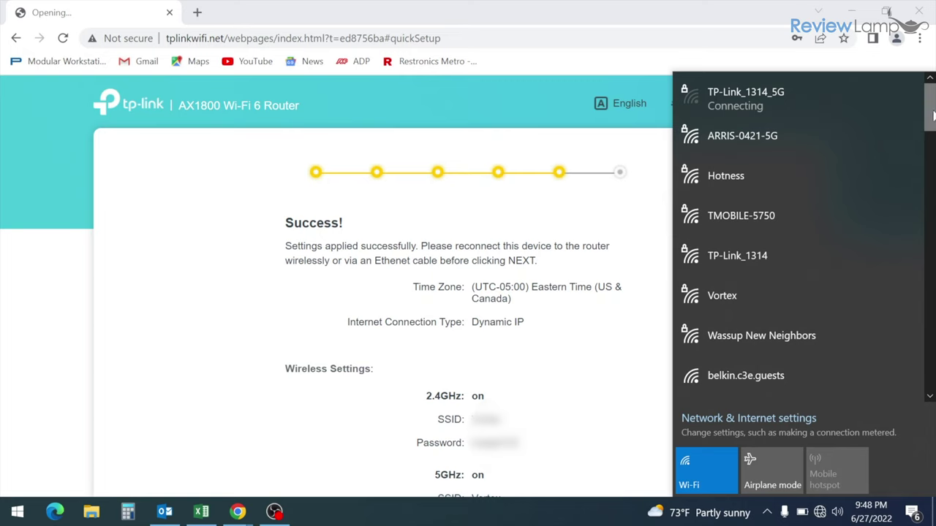
Step: Find and join the renamed Vortex Wi-Fi network, then dismiss the flyout
drag(933, 113, 925, 327)
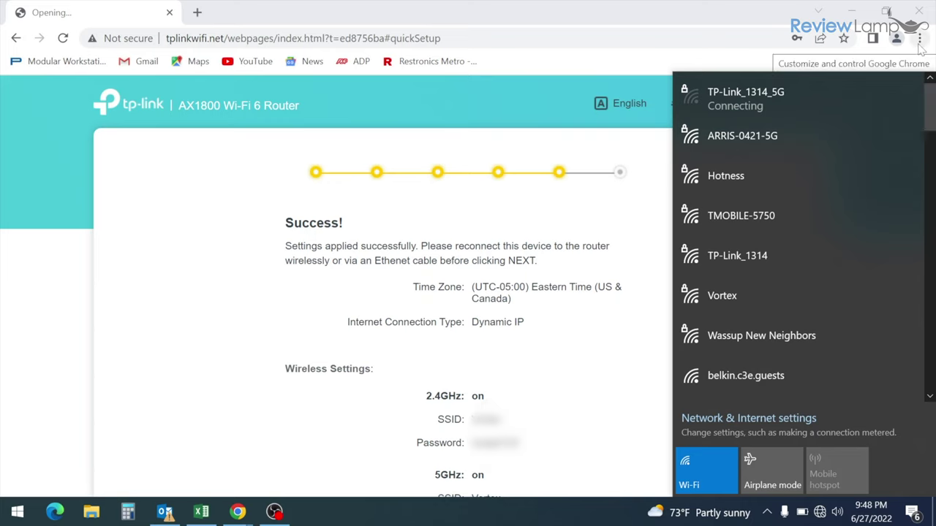
click(738, 298)
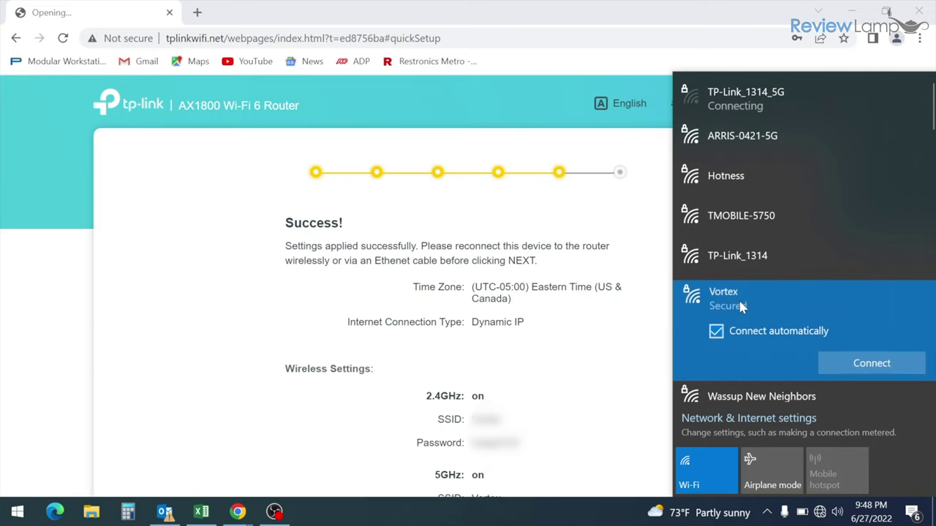
click(855, 364)
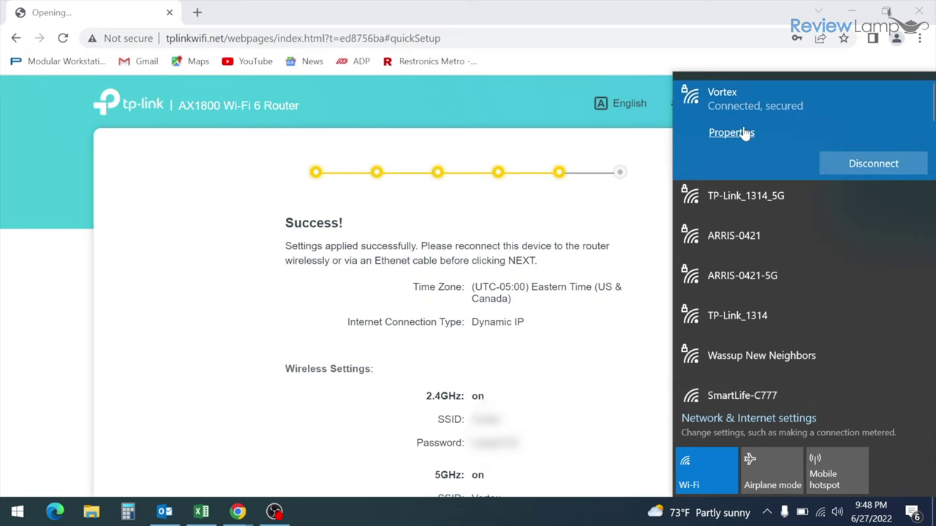
click(635, 206)
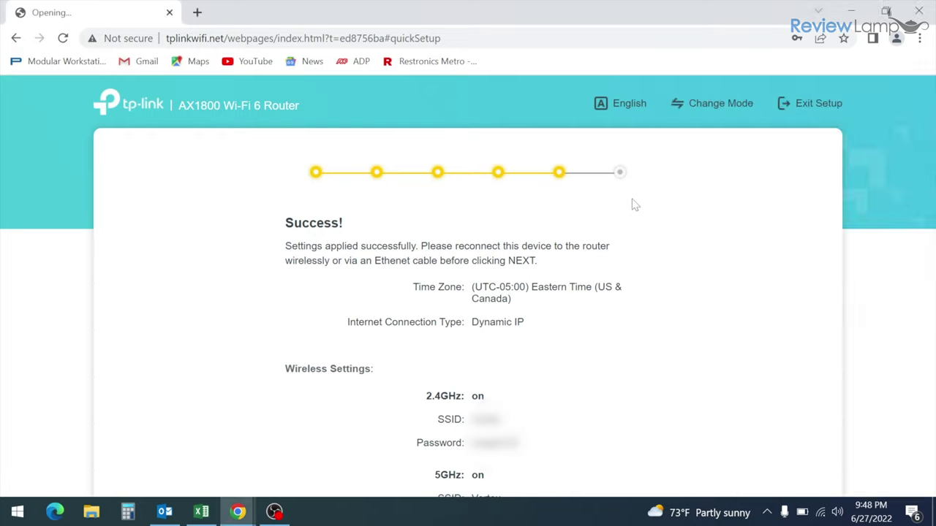
drag(853, 206, 825, 218)
click(802, 278)
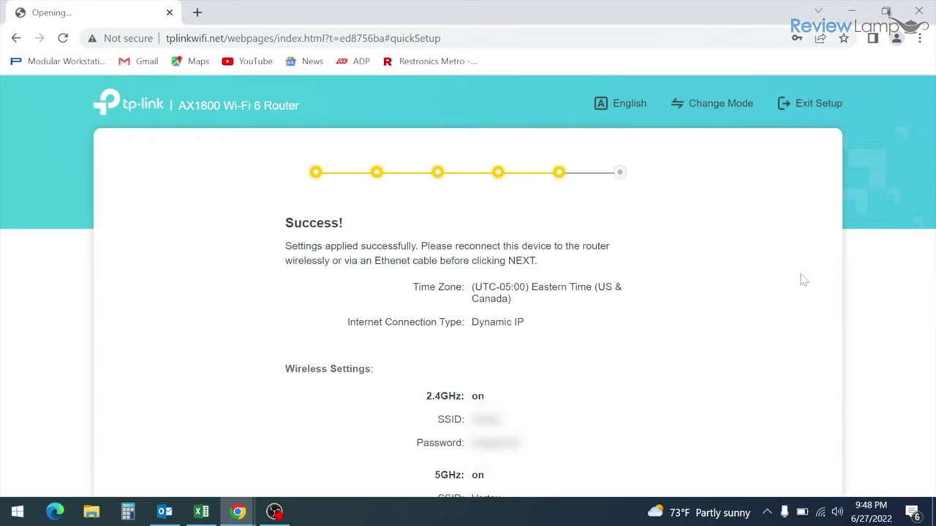